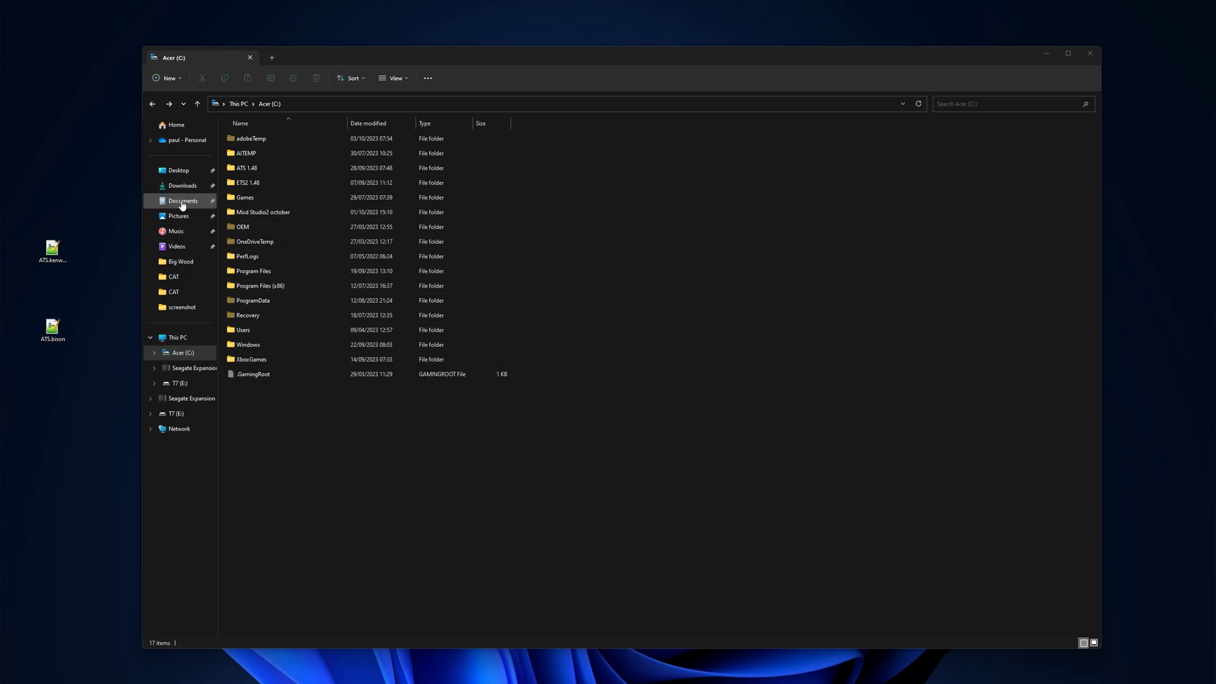
- Move ATS.bison from the desktop into Documents > Mods Studio 2 > UserVehicles, then return to C:
{"action": "left_click", "coordinate": [182, 202]}
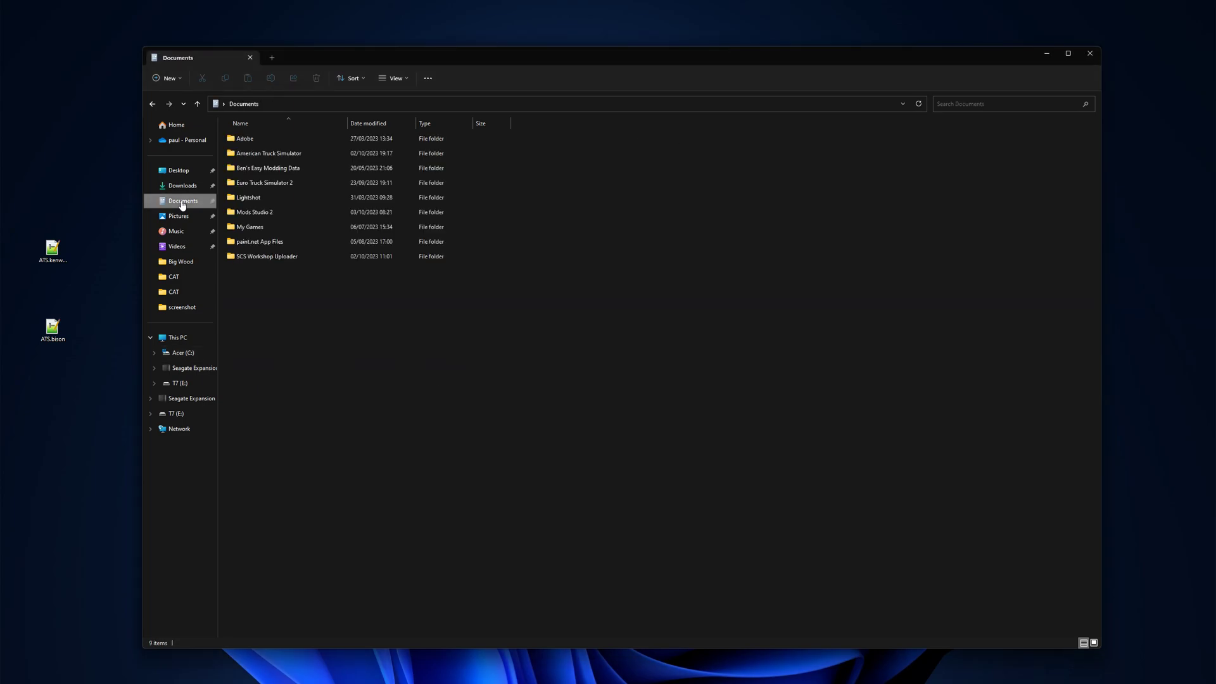
{"action": "double_click", "coordinate": [254, 213]}
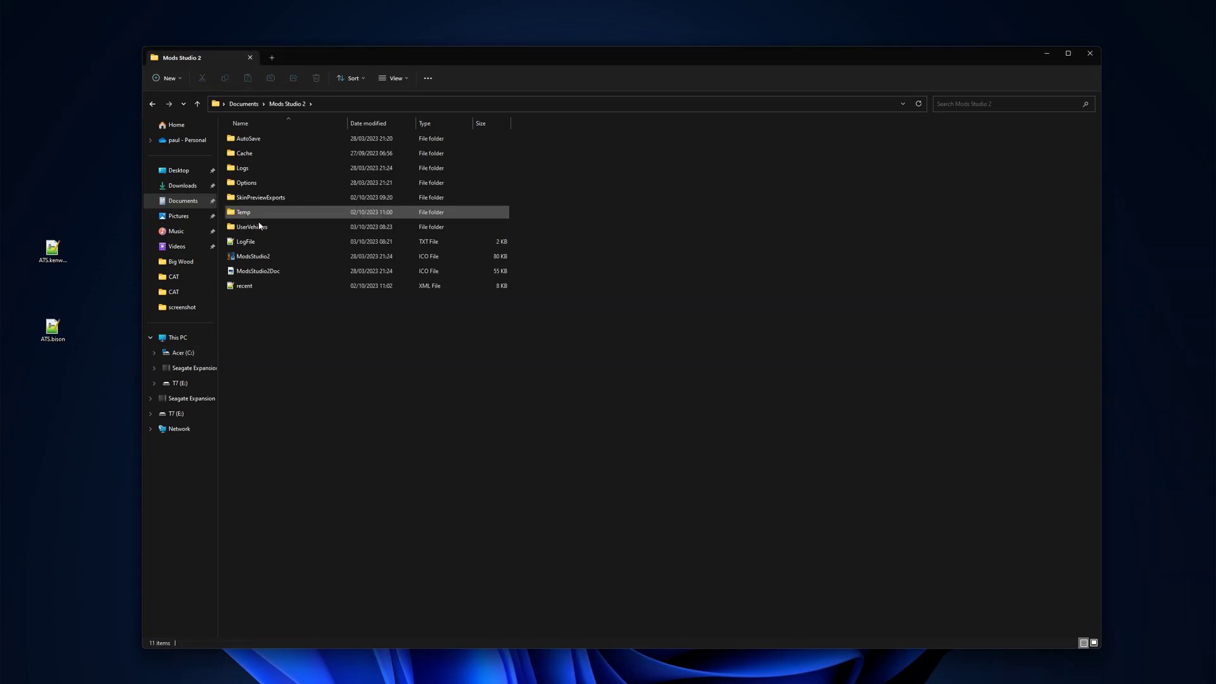
{"action": "double_click", "coordinate": [252, 228]}
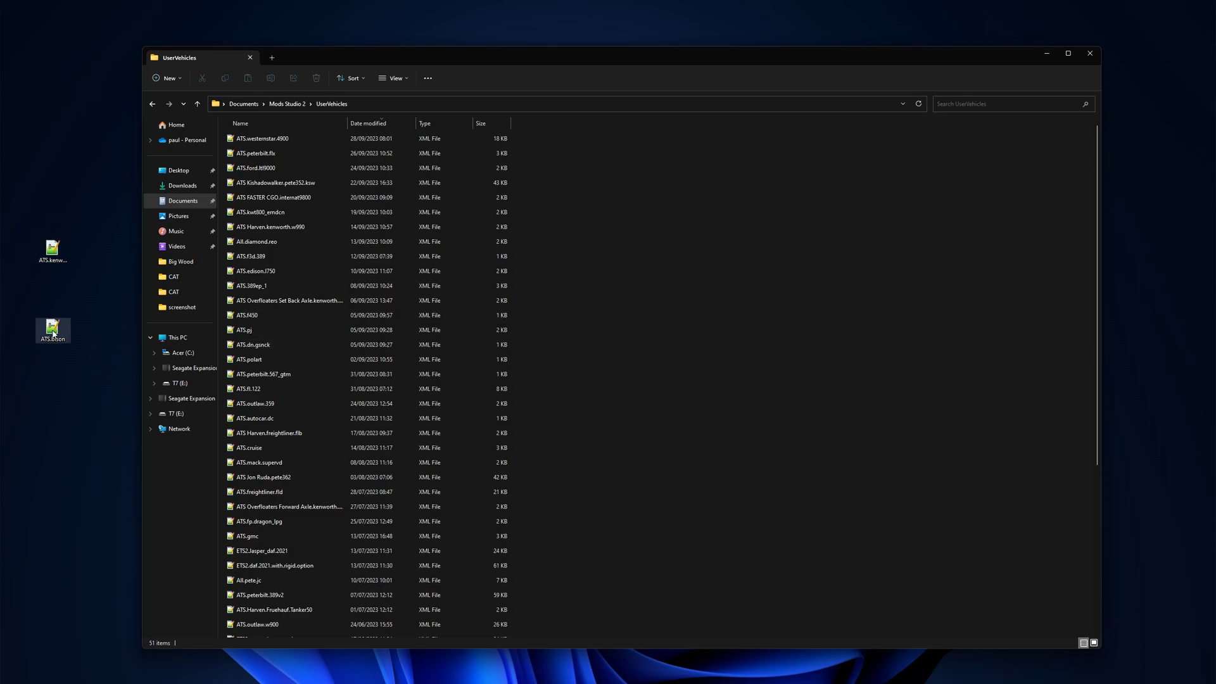
{"action": "left_click_drag", "start_coordinate": [53, 328], "coordinate": [580, 400]}
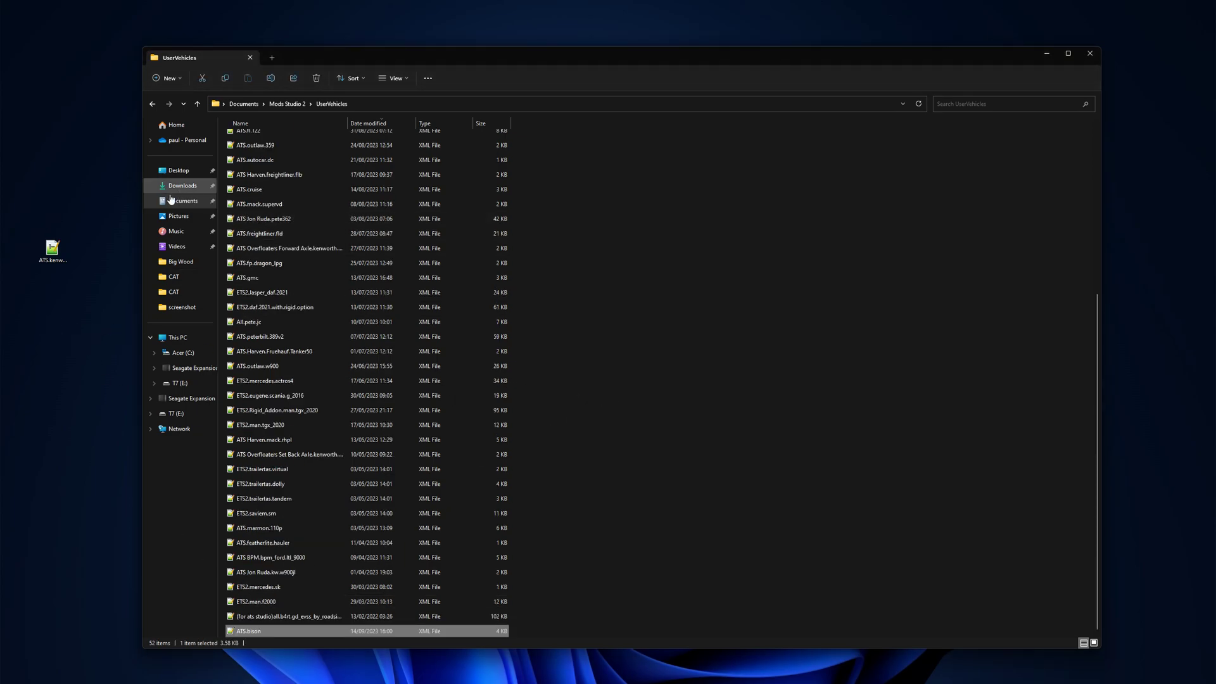
{"action": "left_click", "coordinate": [183, 355]}
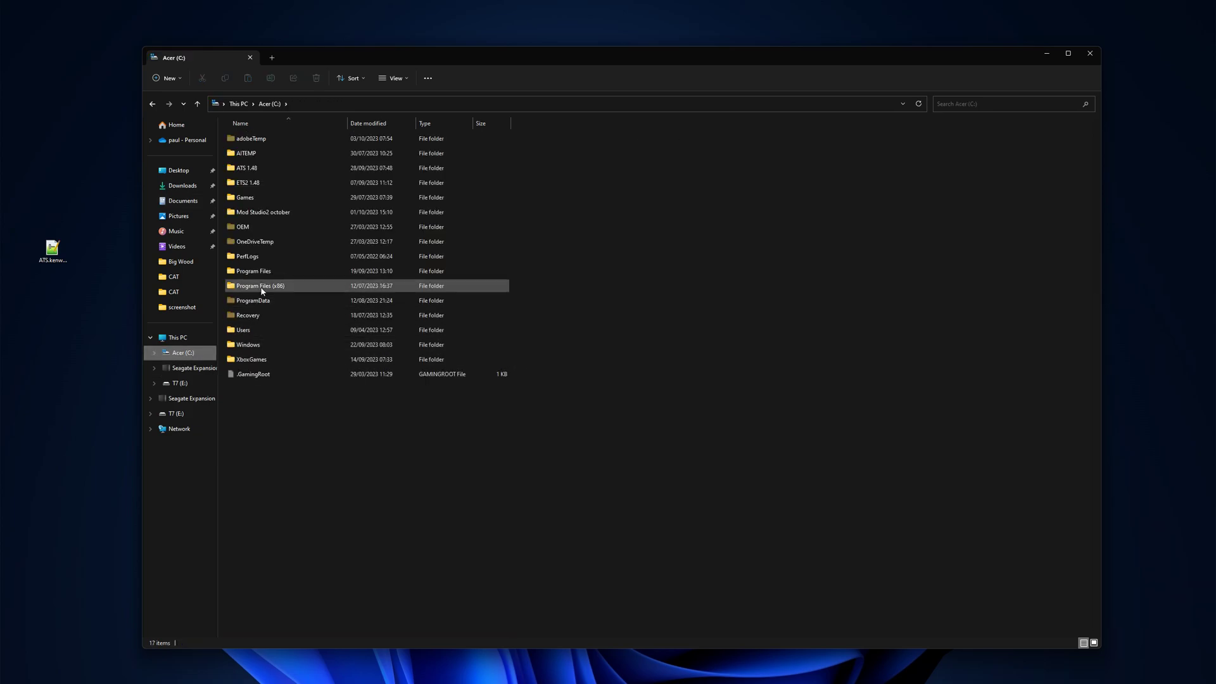
- Move ATS.kenworth.w900 from the desktop into Mod Studio2 october\Data\ModData\SCS\Vehicles, then go back to Documents
{"action": "double_click", "coordinate": [248, 215]}
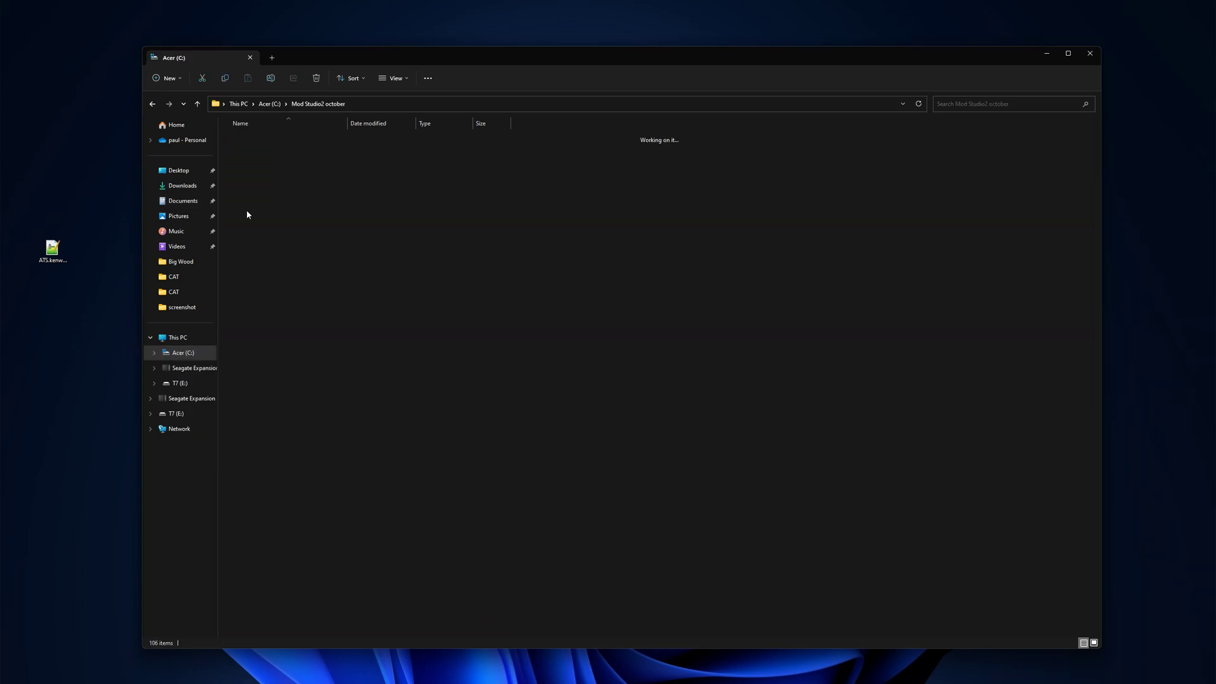
{"action": "double_click", "coordinate": [254, 174]}
{"action": "double_click", "coordinate": [252, 142]}
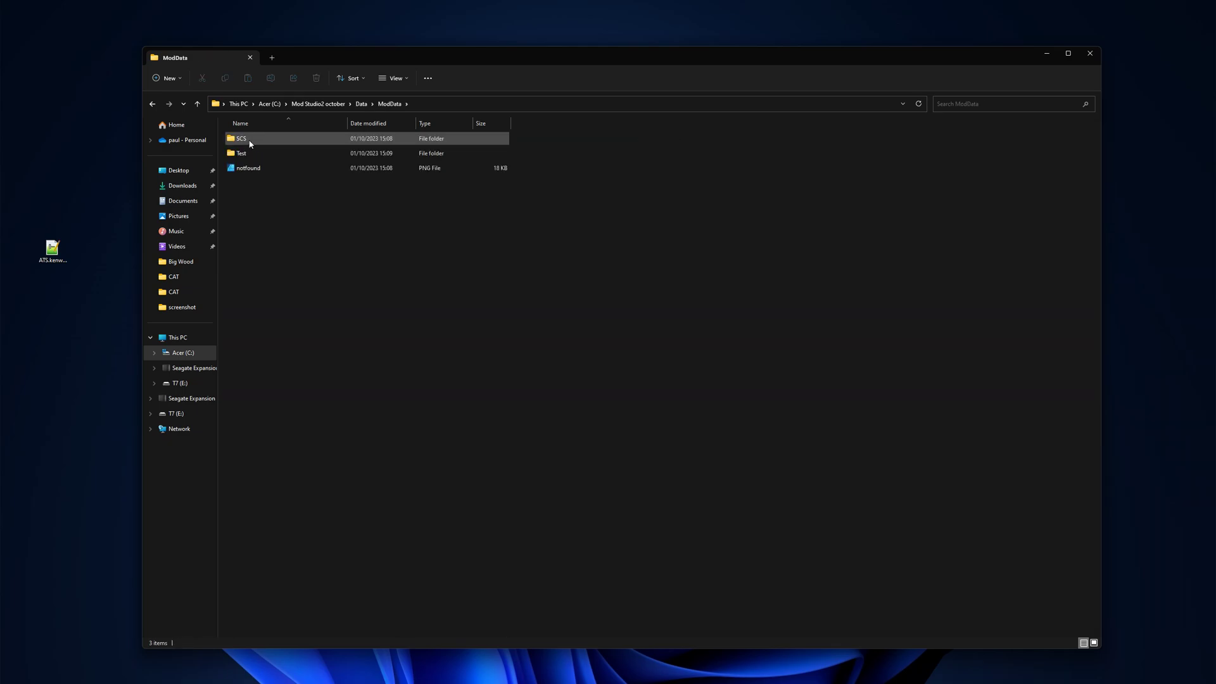
{"action": "double_click", "coordinate": [252, 143]}
{"action": "double_click", "coordinate": [249, 197]}
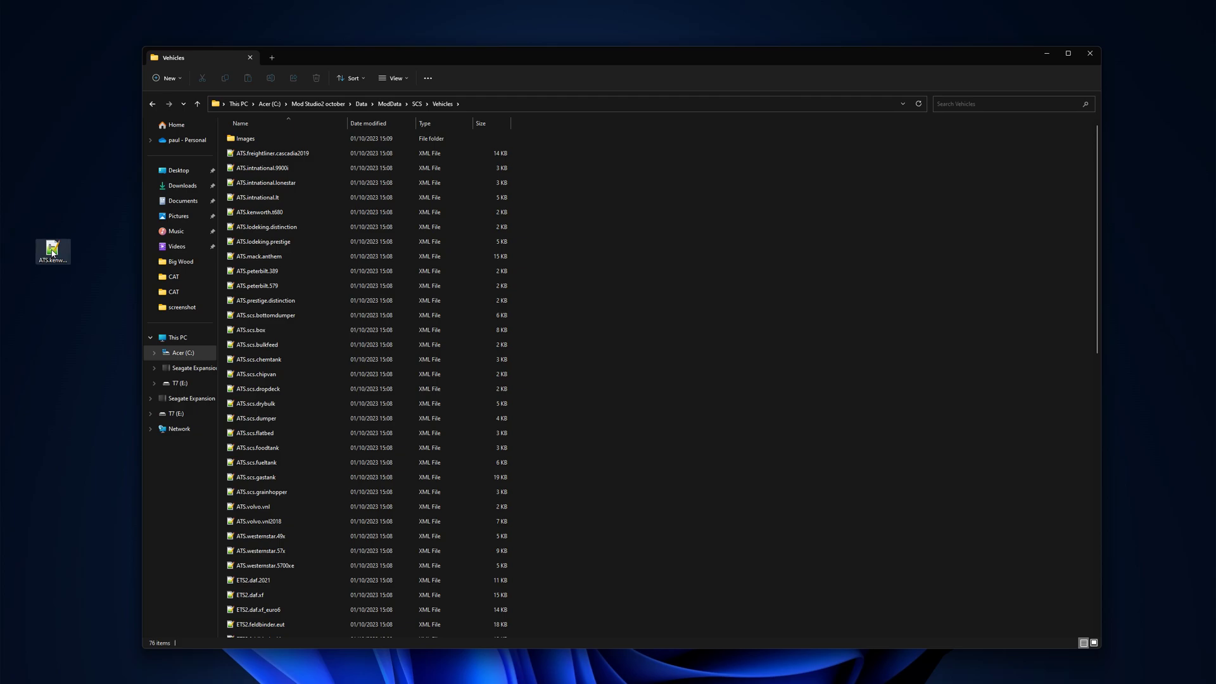
{"action": "left_click_drag", "start_coordinate": [52, 249], "coordinate": [679, 340]}
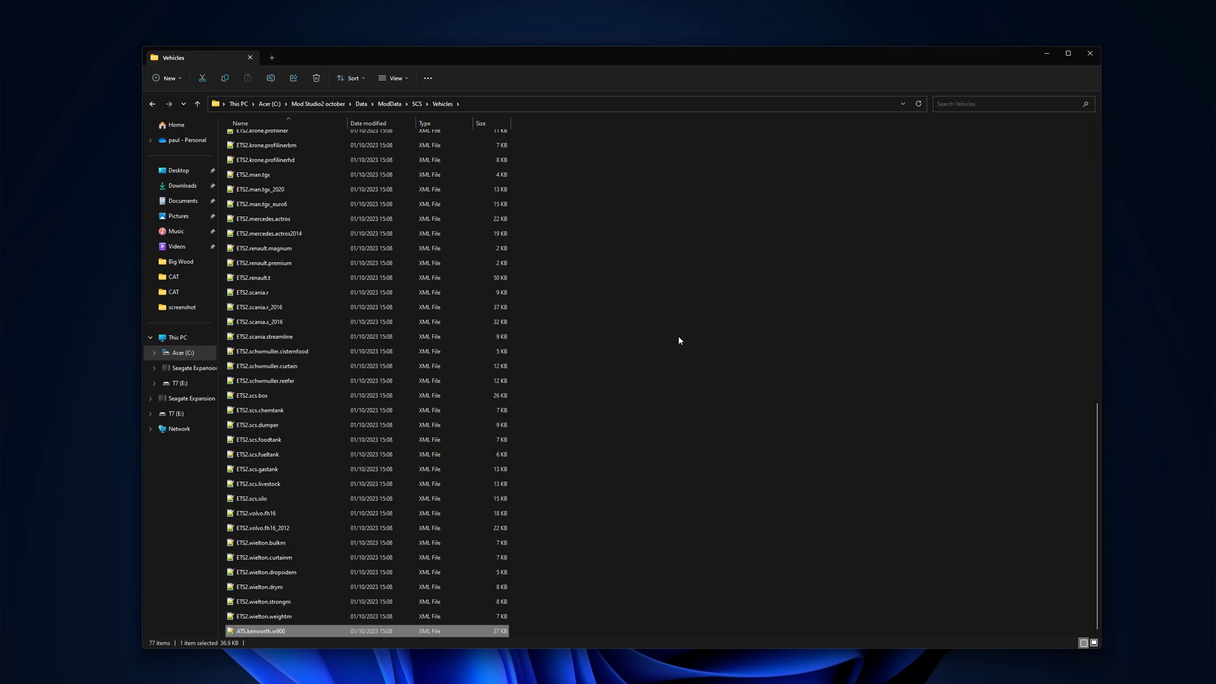
{"action": "left_click", "coordinate": [151, 106]}
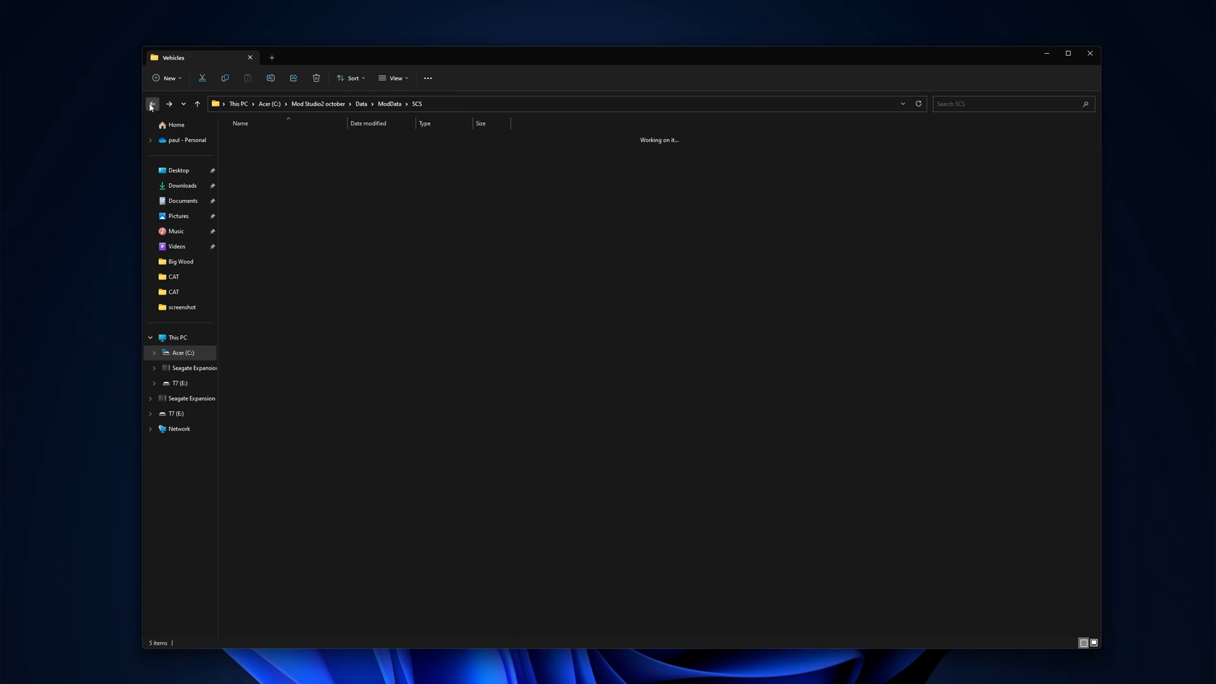
{"action": "left_click", "coordinate": [189, 200]}
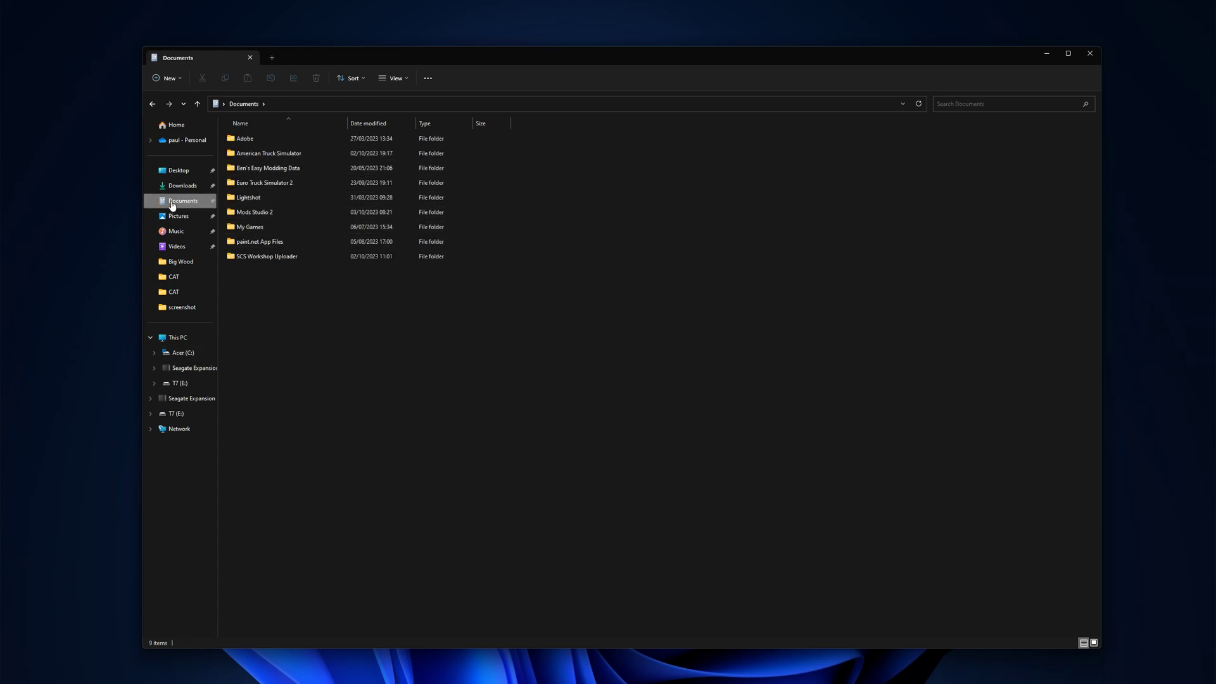
- Reopen Mods Studio 2 > UserVehicles and select a row among its 52 vehicle XML files
{"action": "double_click", "coordinate": [245, 213]}
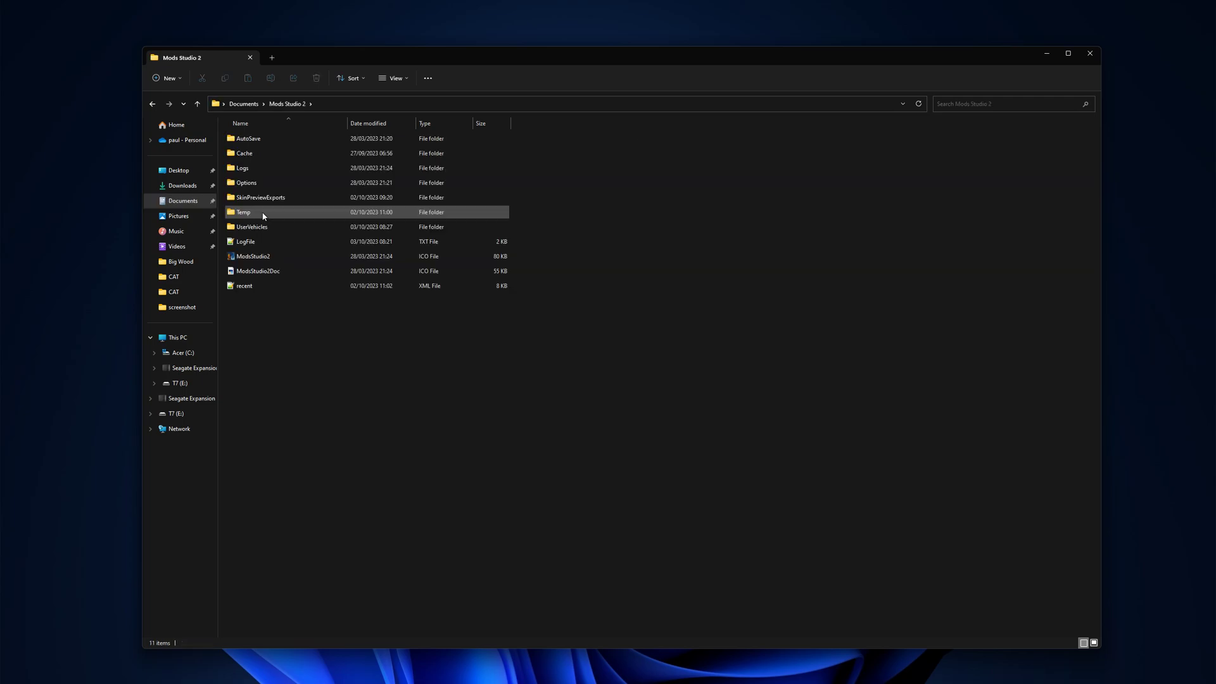
{"action": "double_click", "coordinate": [246, 226]}
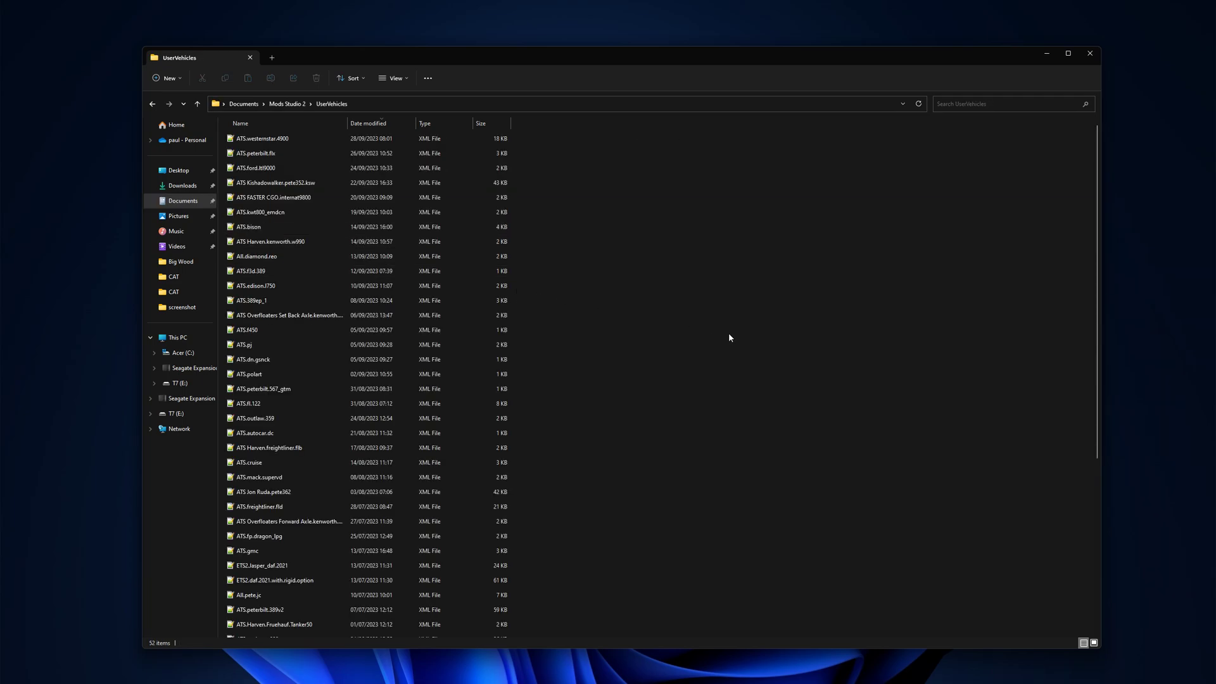
{"action": "left_click", "coordinate": [310, 443]}
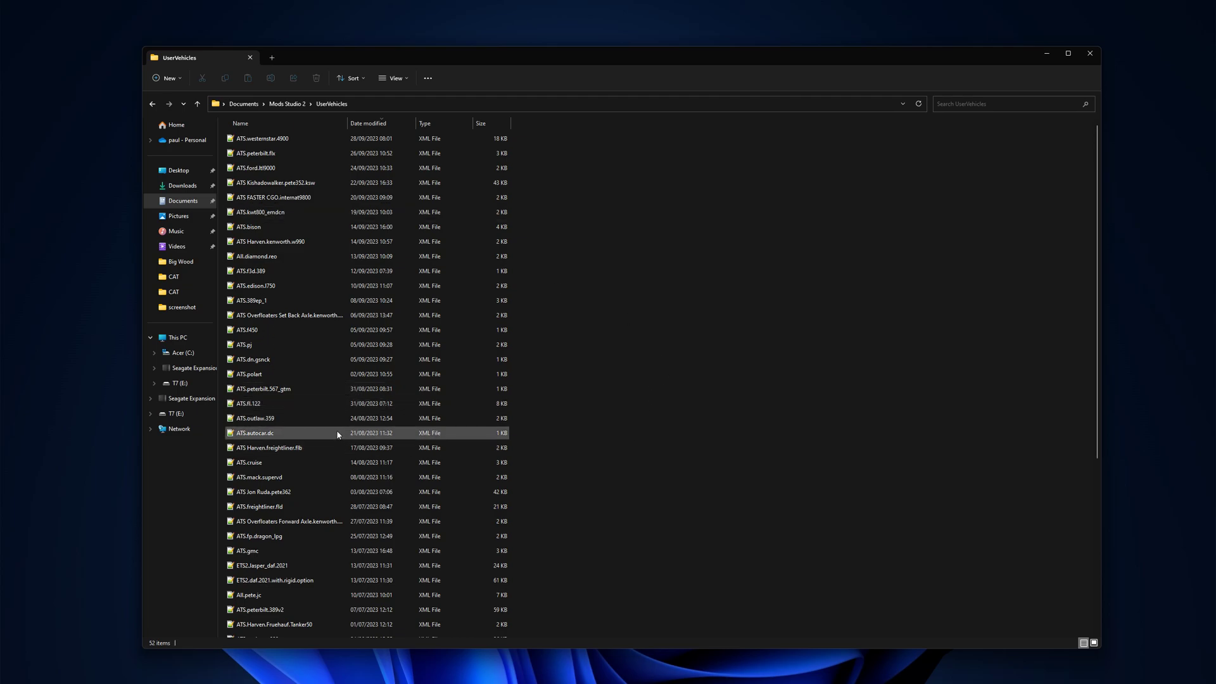